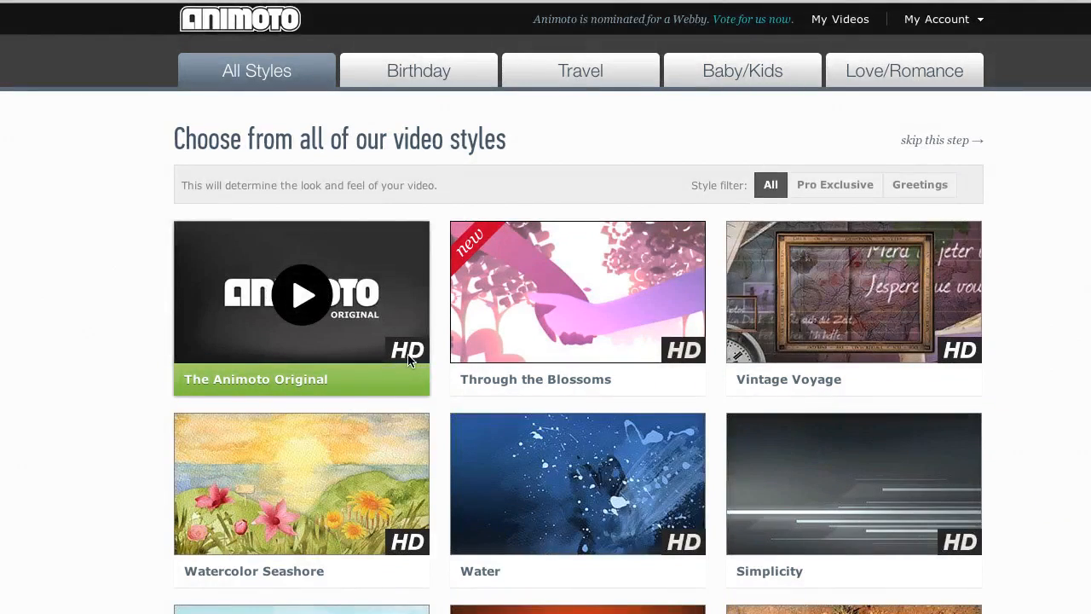
- Preview the Air video style and start a free 30-second video with it
{"action": "scroll", "coordinate": [114, 390], "scroll_direction": "down", "scroll_amount": 6}
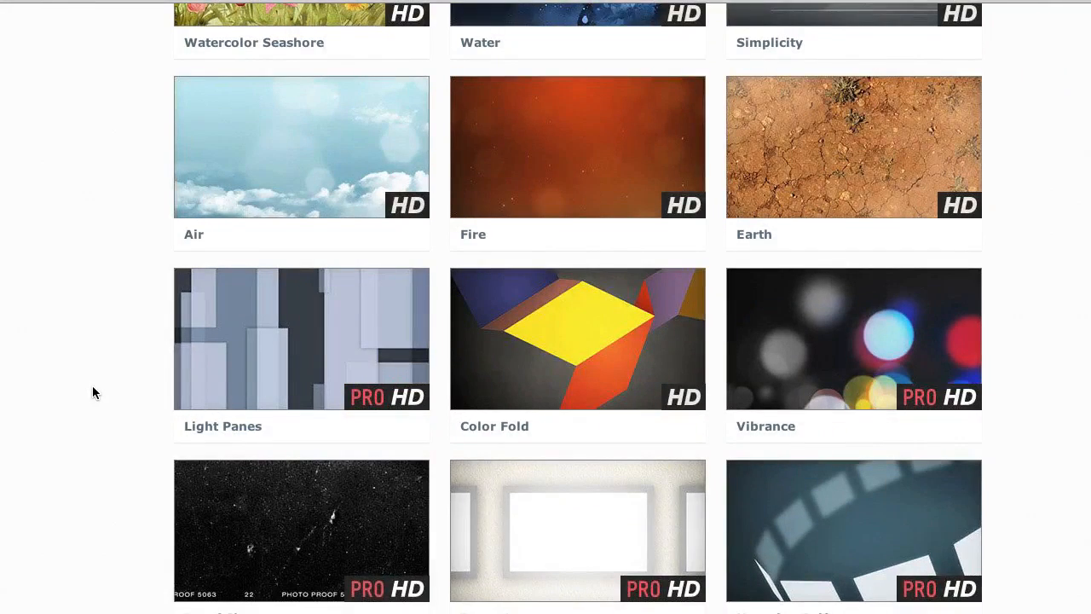
{"action": "scroll", "coordinate": [103, 398], "scroll_direction": "up", "scroll_amount": 3}
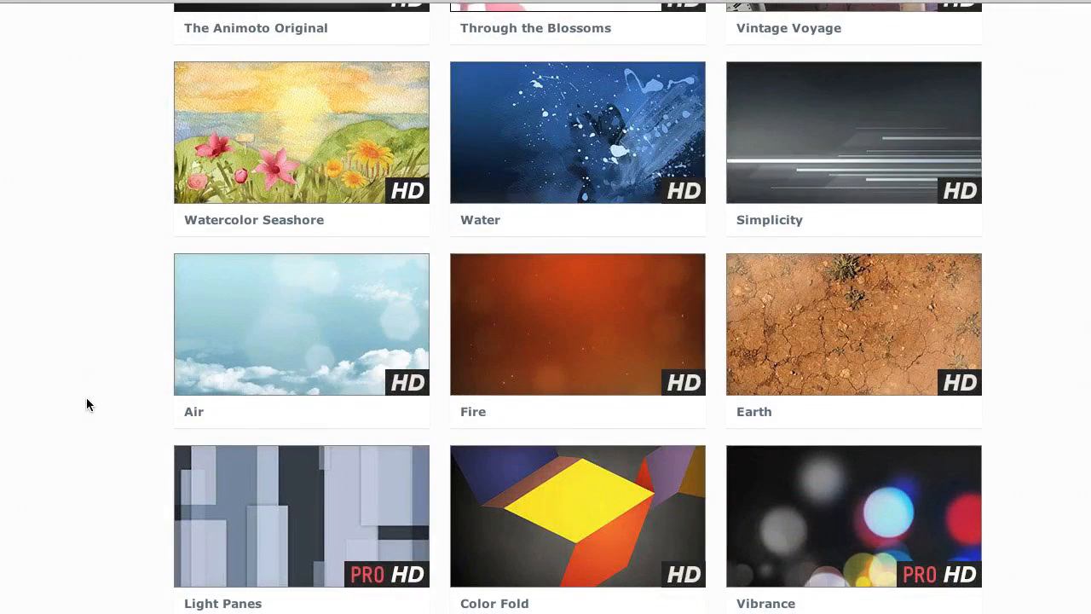
{"action": "mouse_move", "coordinate": [368, 376]}
{"action": "left_click", "coordinate": [310, 368]}
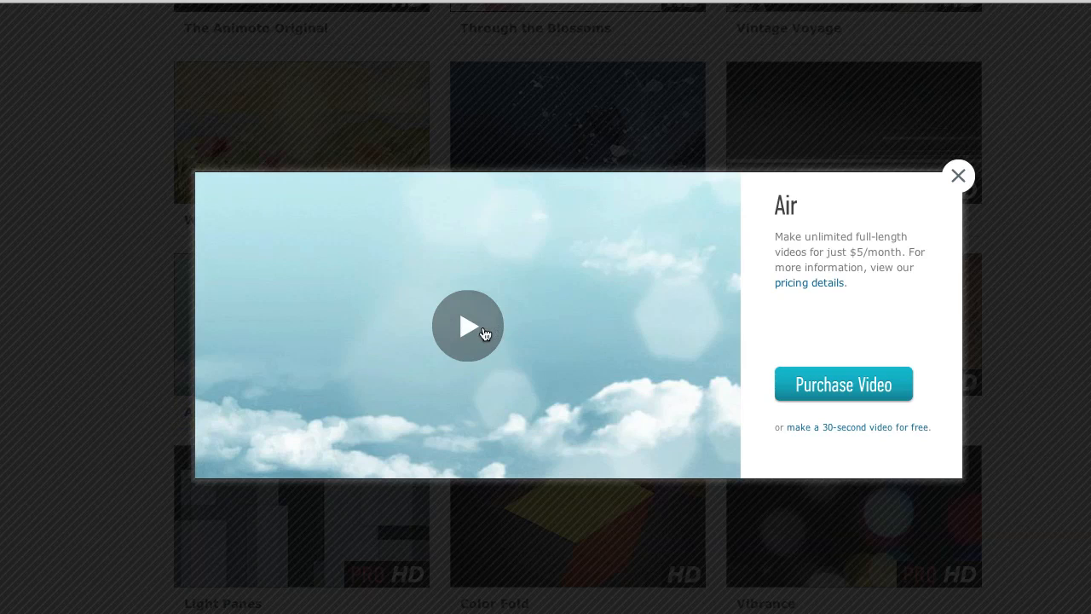
{"action": "left_click", "coordinate": [482, 333]}
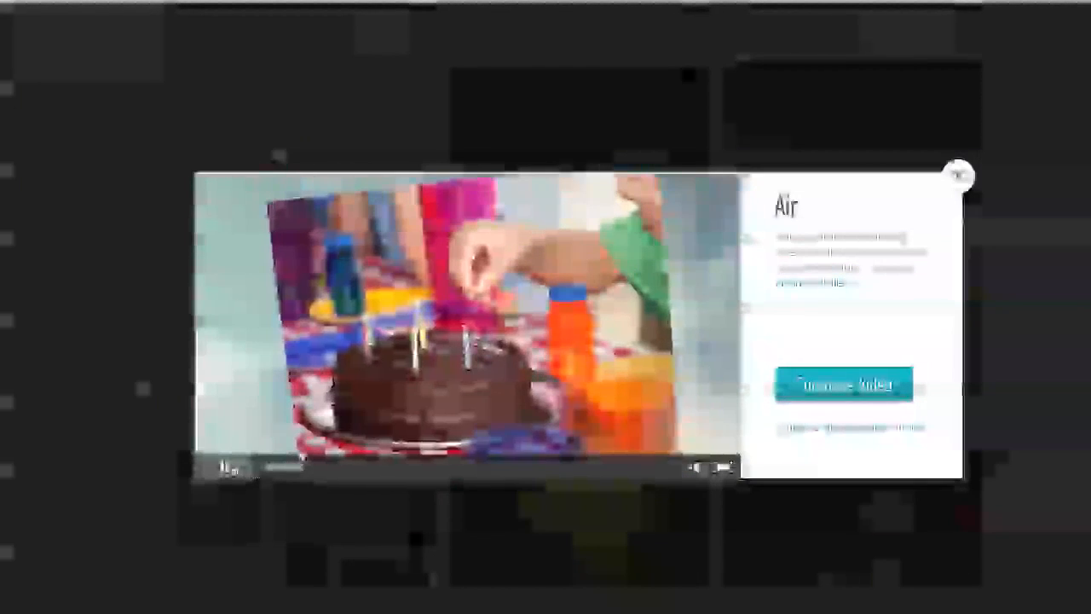
{"action": "left_click", "coordinate": [227, 467]}
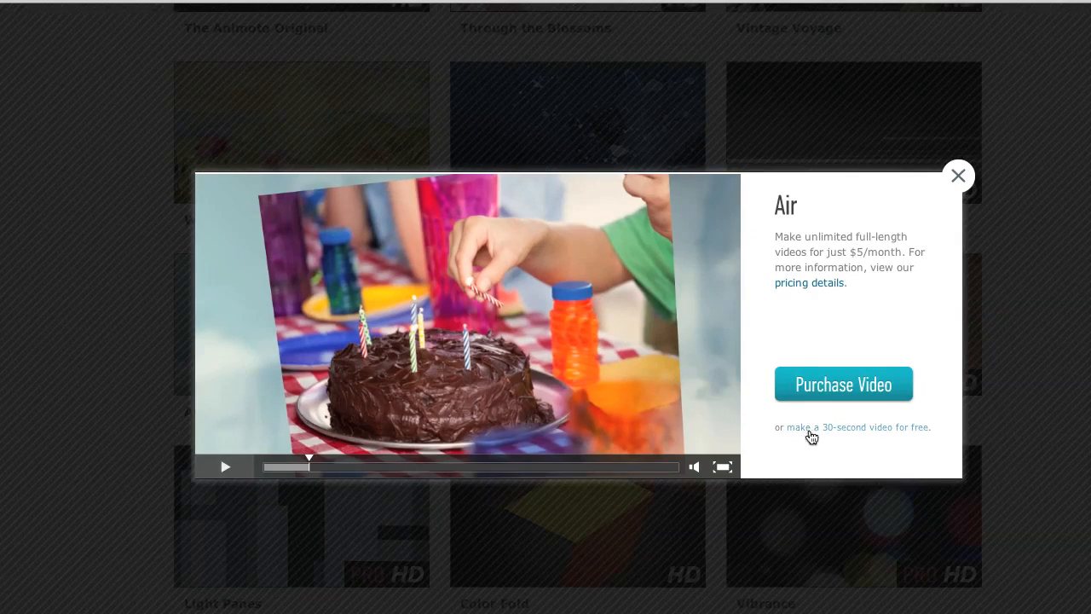
{"action": "left_click", "coordinate": [896, 428]}
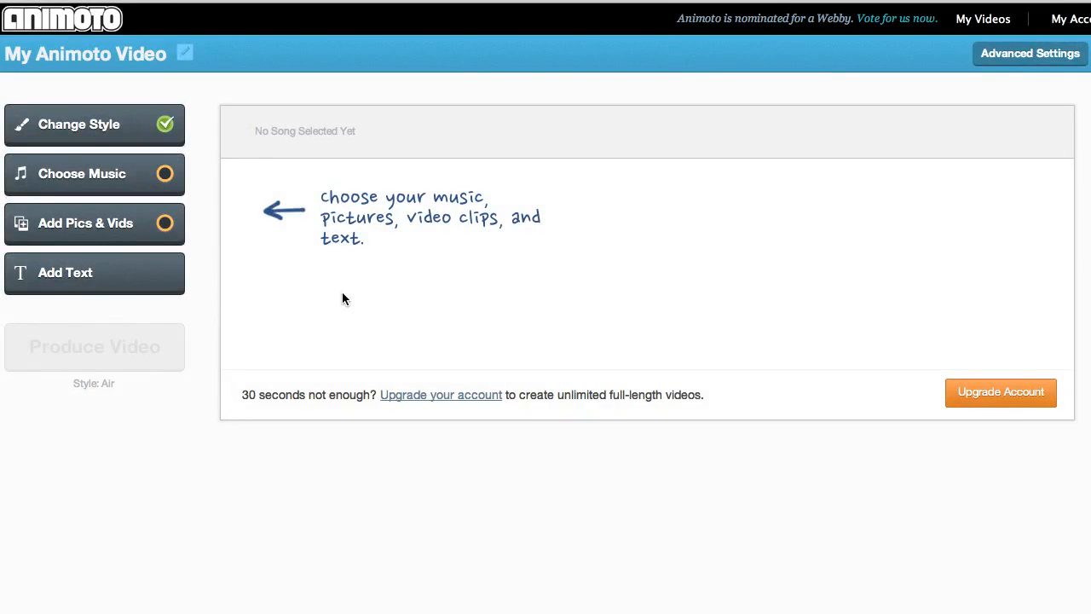
- Set the video's music to the Indie Rock song Plastic Army by The May Fire from the full music library, sampling it first
{"action": "left_click", "coordinate": [85, 174]}
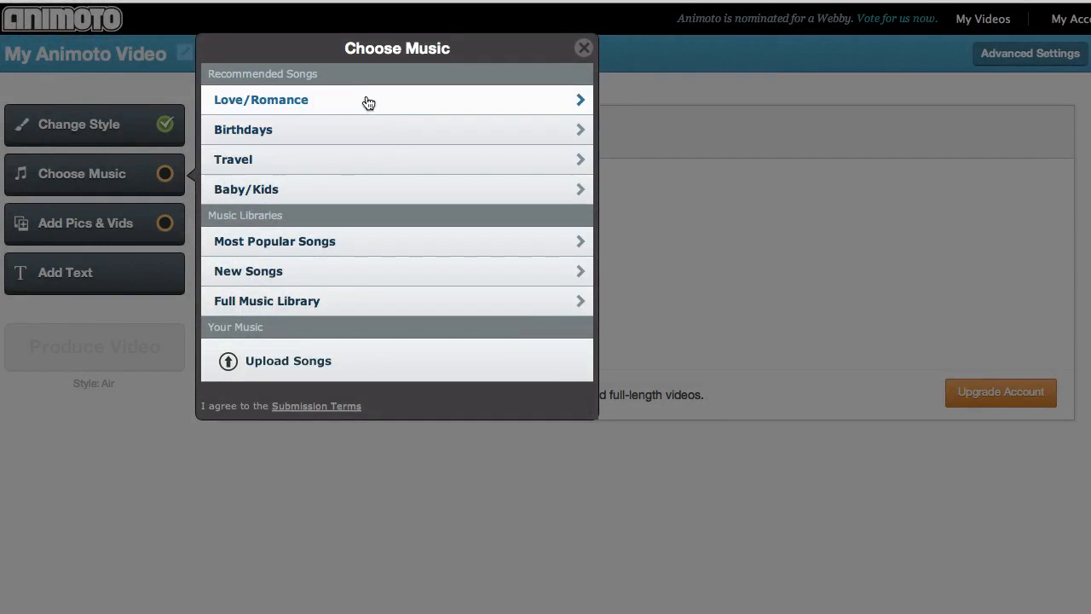
{"action": "left_click", "coordinate": [338, 308]}
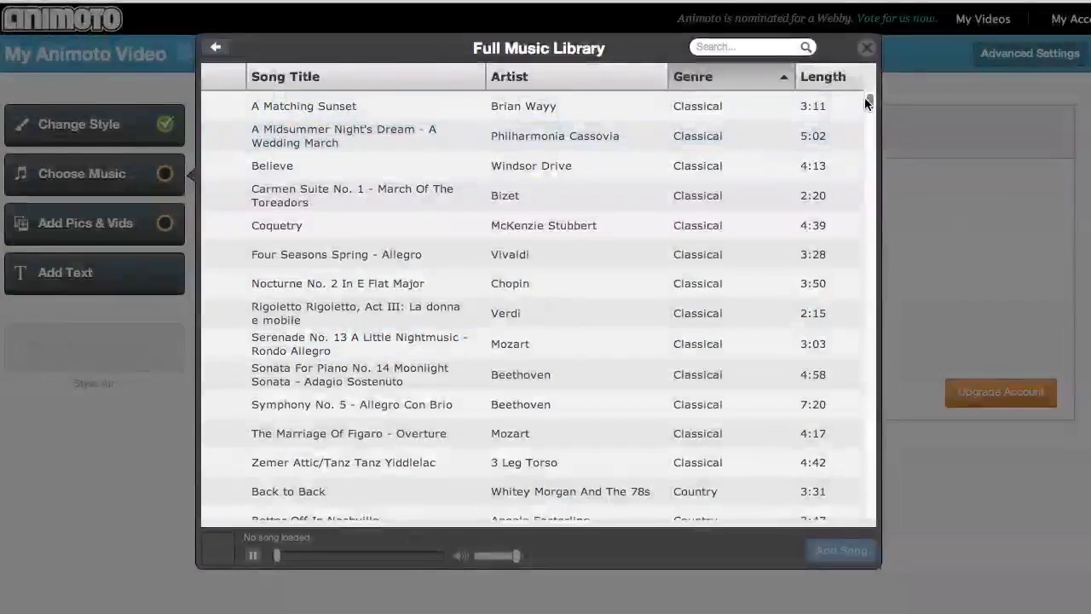
{"action": "left_click_drag", "start_coordinate": [869, 103], "coordinate": [876, 268]}
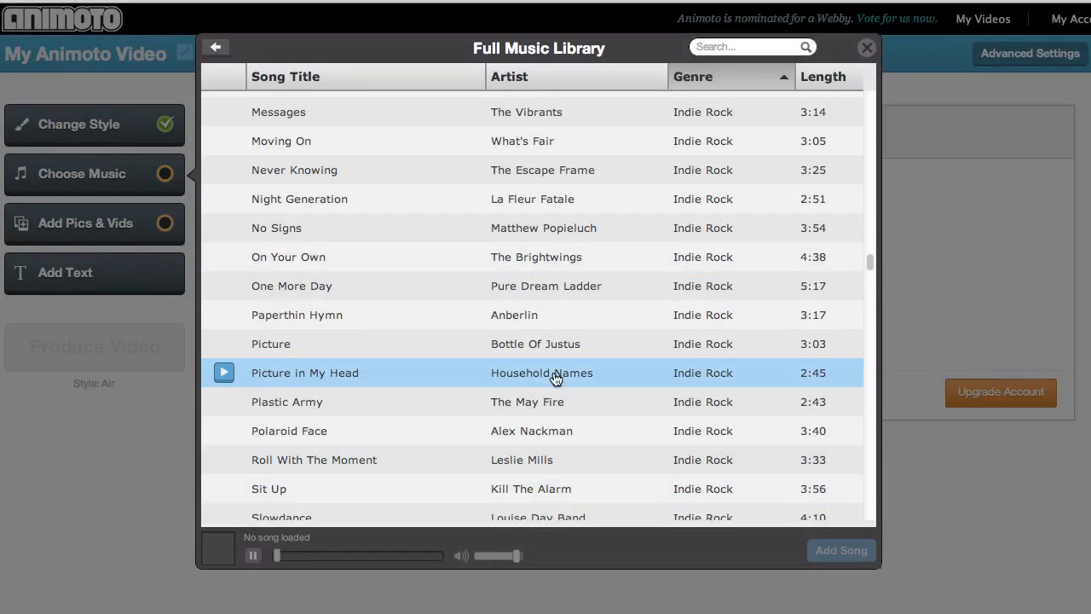
{"action": "left_click", "coordinate": [526, 409]}
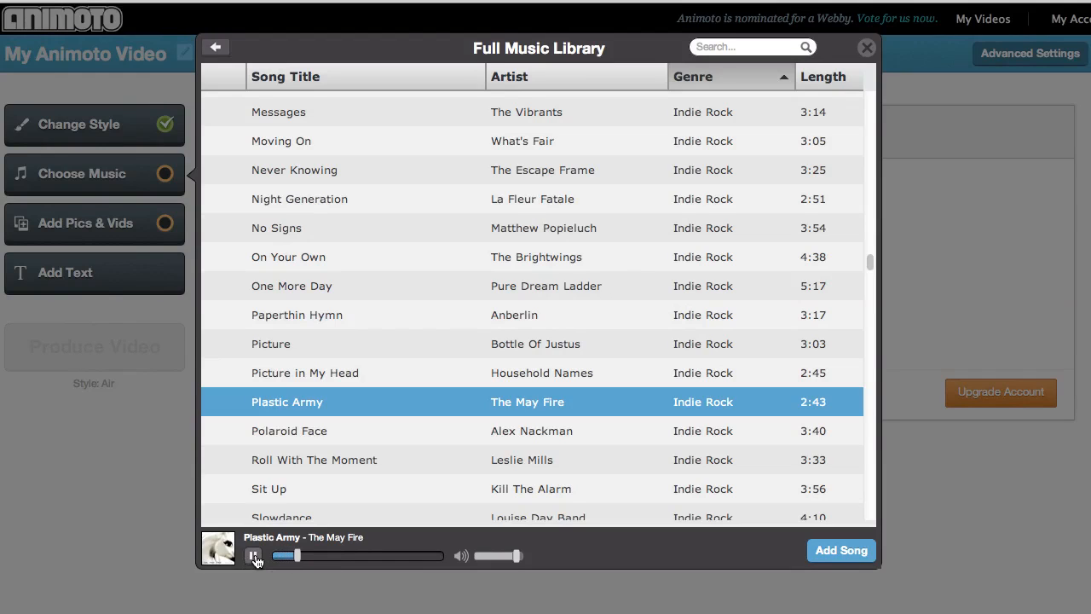
{"action": "left_click", "coordinate": [254, 556]}
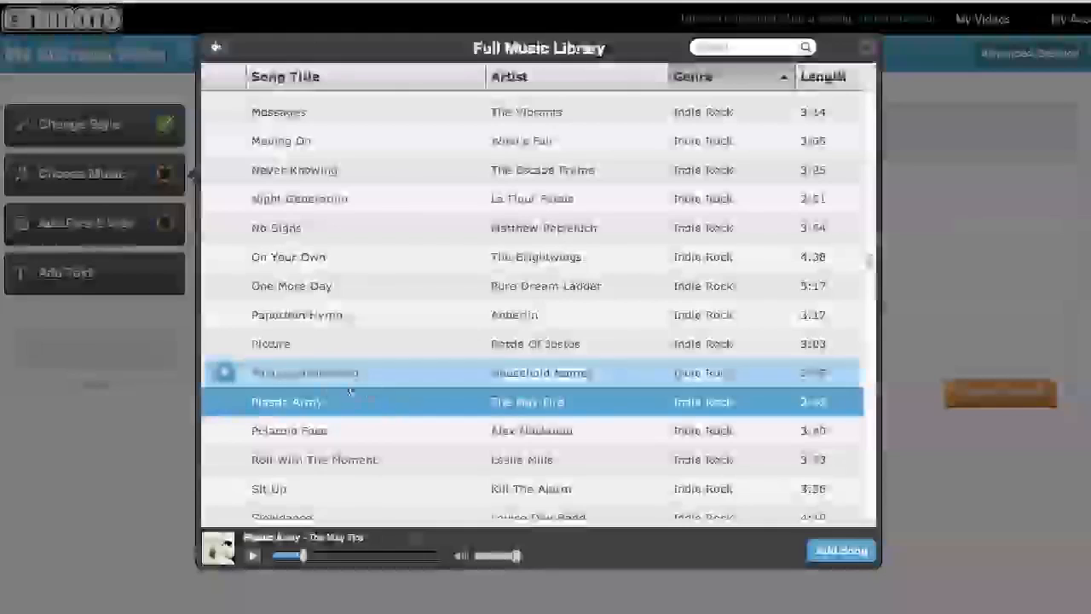
{"action": "left_click", "coordinate": [840, 551]}
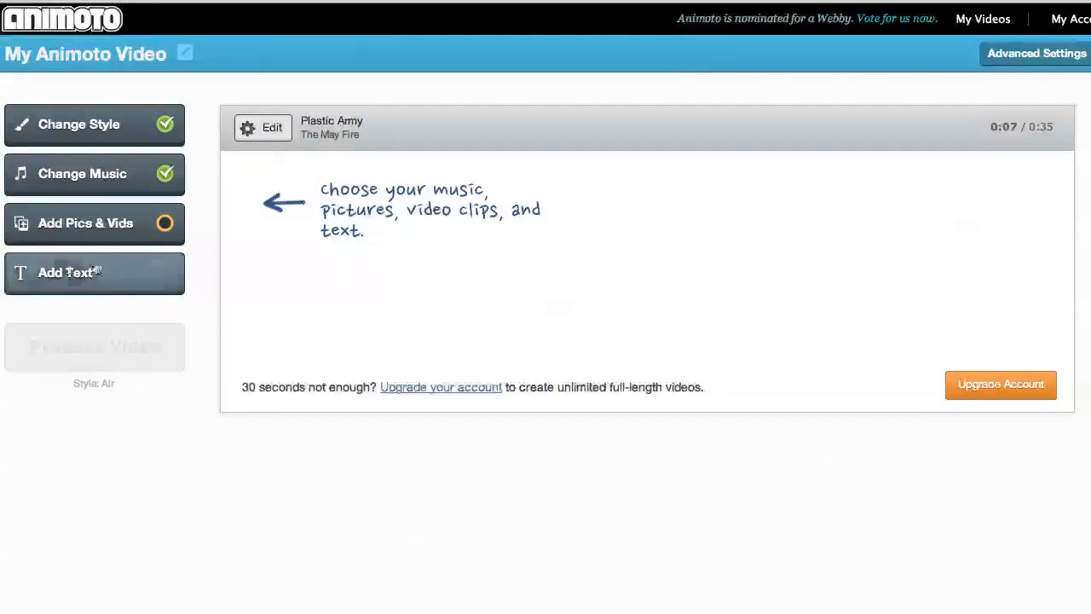
- Add all 46 photos of the Chemistry album from Picasa to the video
{"action": "left_click", "coordinate": [165, 225]}
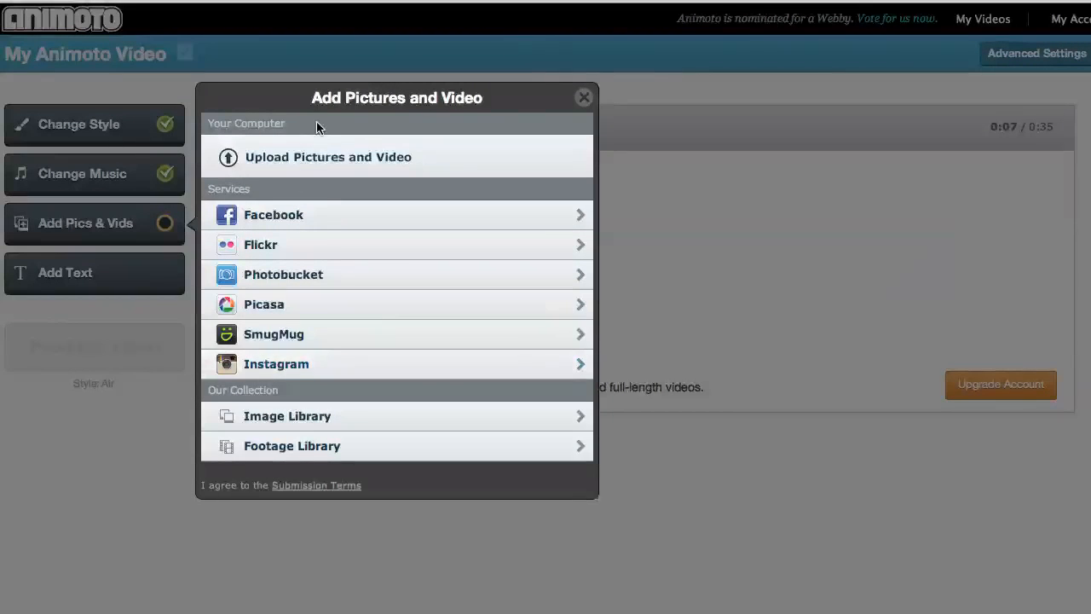
{"action": "left_click", "coordinate": [325, 307]}
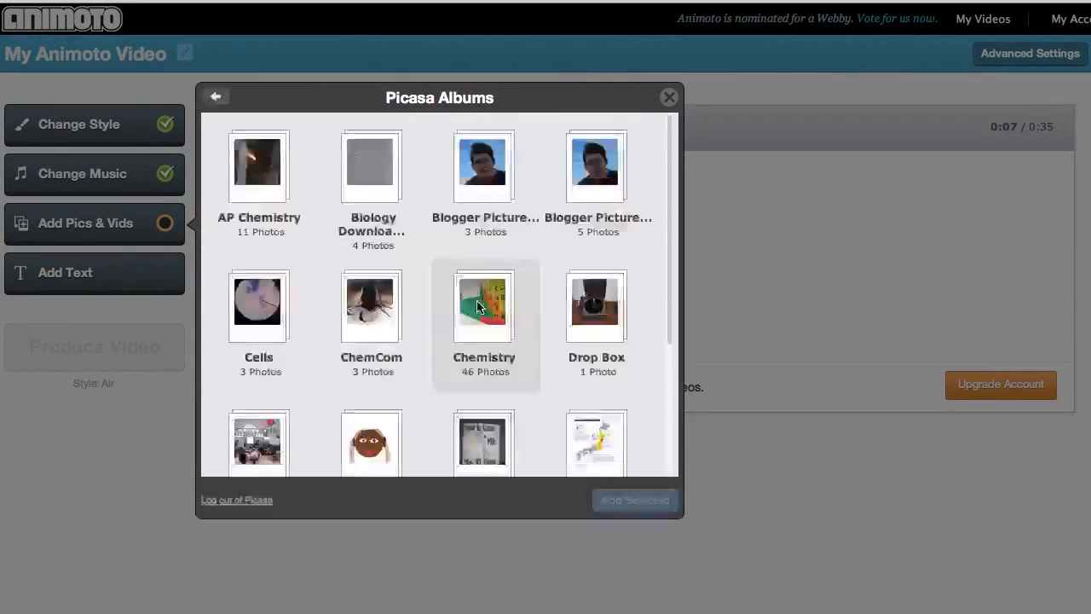
{"action": "scroll", "coordinate": [534, 328], "scroll_direction": "down", "scroll_amount": 1}
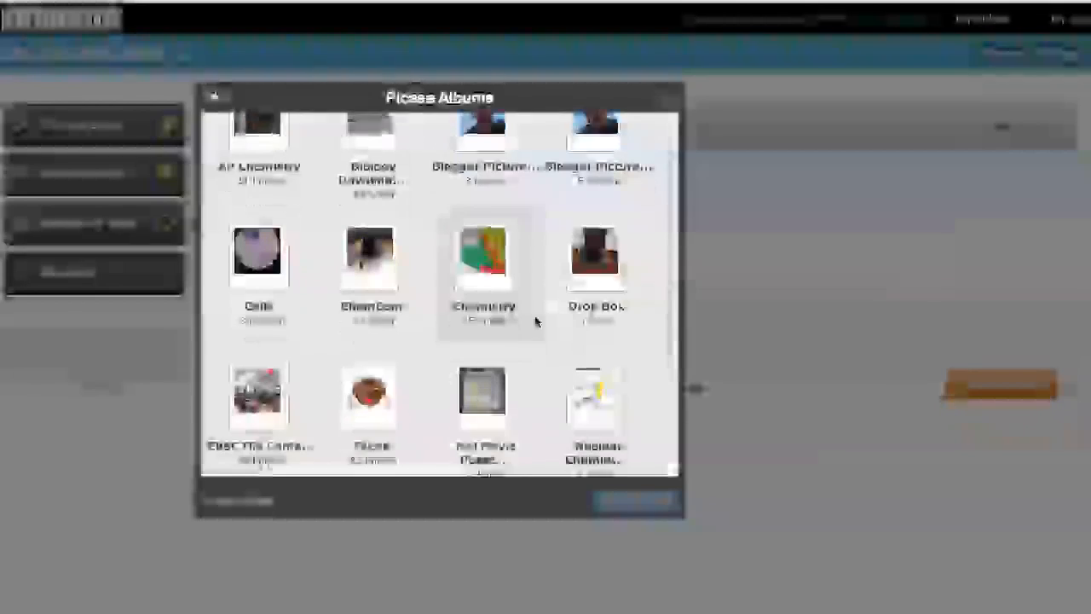
{"action": "left_click", "coordinate": [482, 260]}
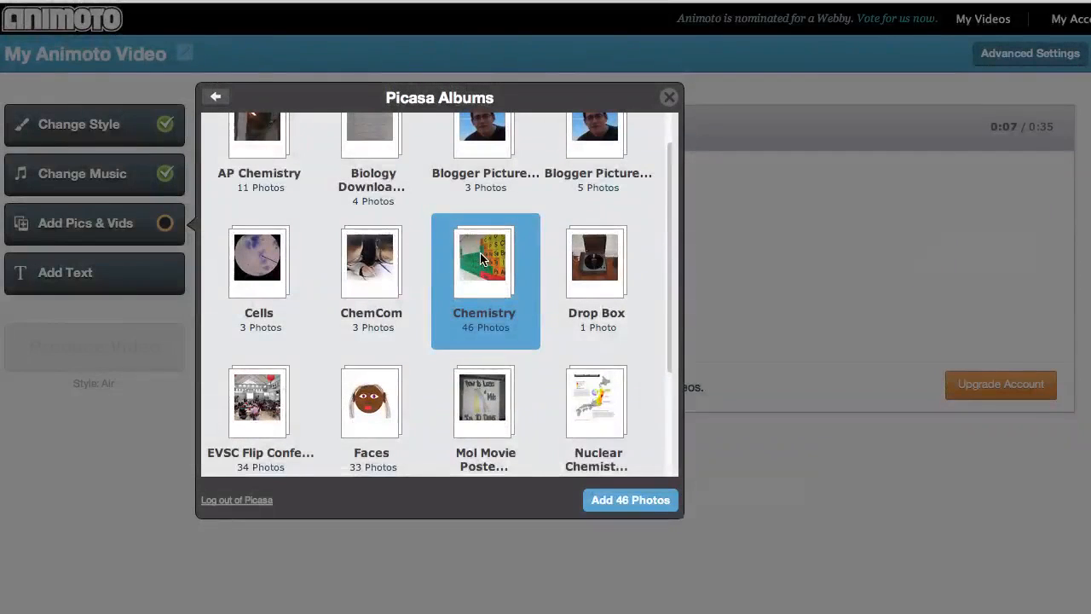
{"action": "left_click", "coordinate": [608, 503]}
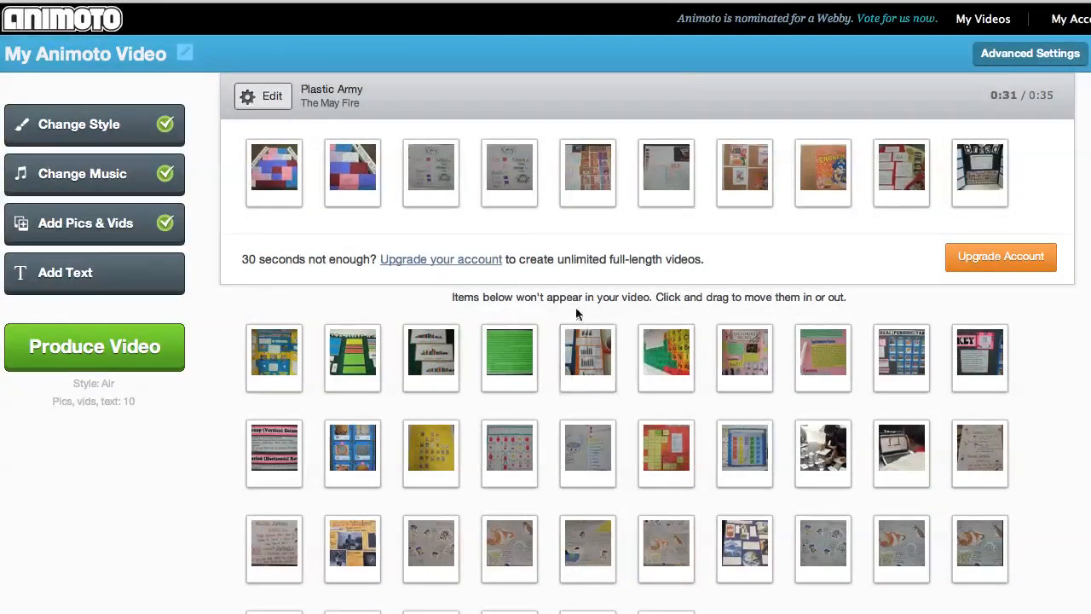
- Move the fourth photo to eighth place and bring the unused green-and-red table and blue chart photos in as first and second
{"action": "left_click_drag", "start_coordinate": [509, 163], "coordinate": [808, 173]}
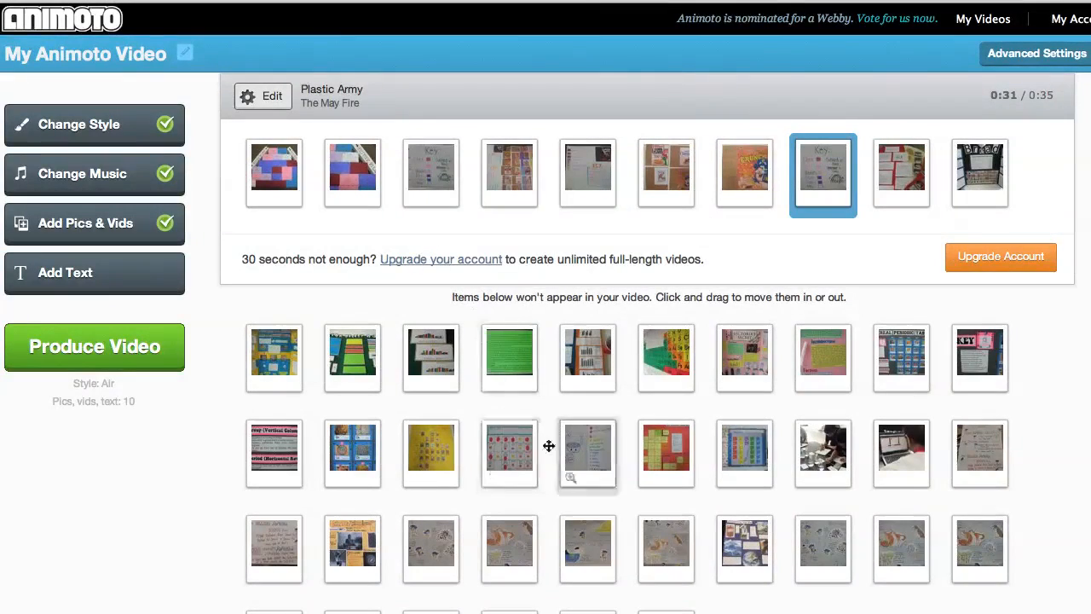
{"action": "left_click_drag", "start_coordinate": [675, 362], "coordinate": [274, 175]}
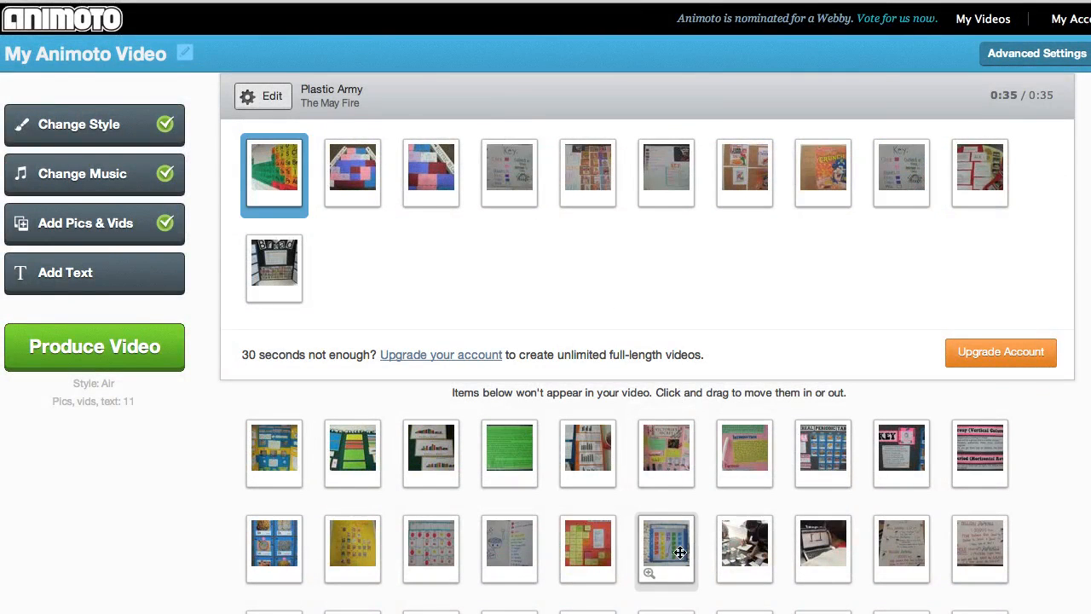
{"action": "left_click_drag", "start_coordinate": [679, 552], "coordinate": [373, 188]}
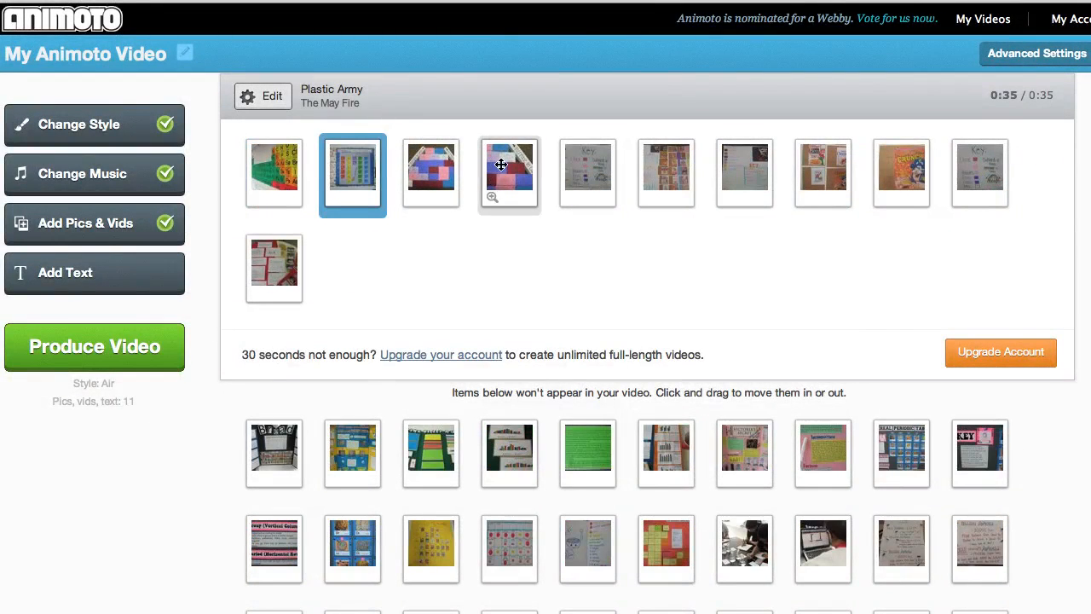
- Swap the duplicate pyramid photo for the unused green-and-yellow poster board photo, placing it third in the video
{"action": "left_click_drag", "start_coordinate": [501, 168], "coordinate": [509, 600]}
{"action": "left_click_drag", "start_coordinate": [423, 364], "coordinate": [432, 175]}
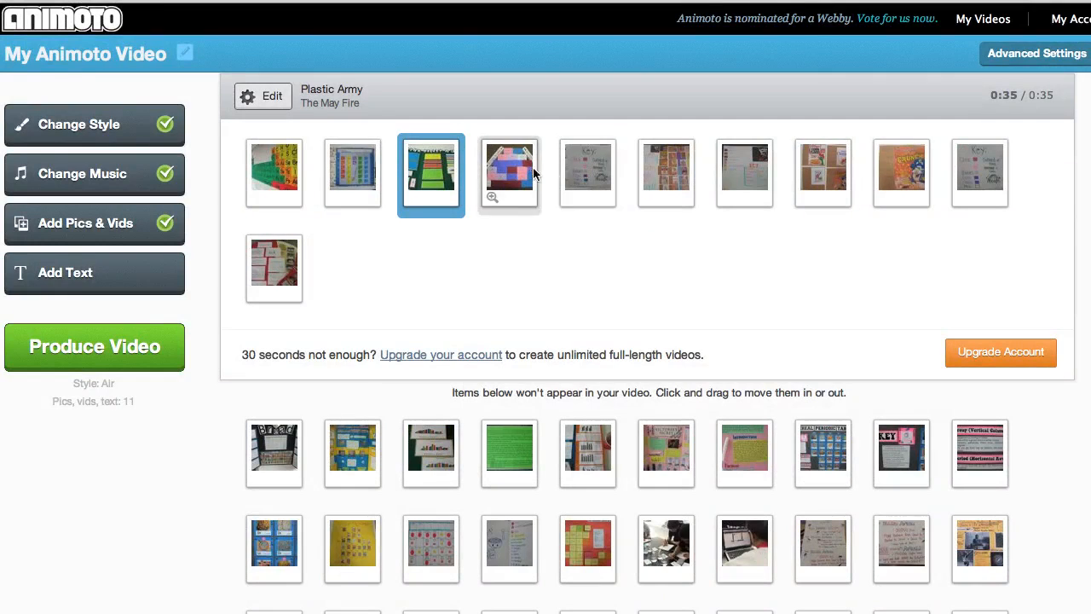
- Enlarge the fifth photo, the color key, to check it, and replace it in the video with the unused photo of students working
{"action": "left_click", "coordinate": [584, 174]}
{"action": "left_click", "coordinate": [584, 175]}
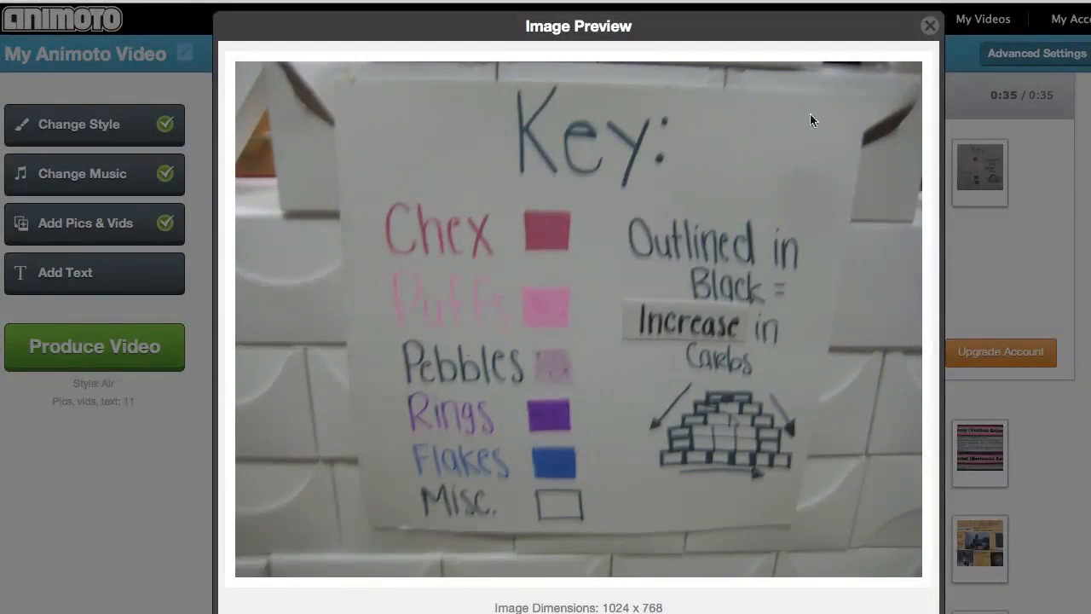
{"action": "left_click", "coordinate": [924, 30]}
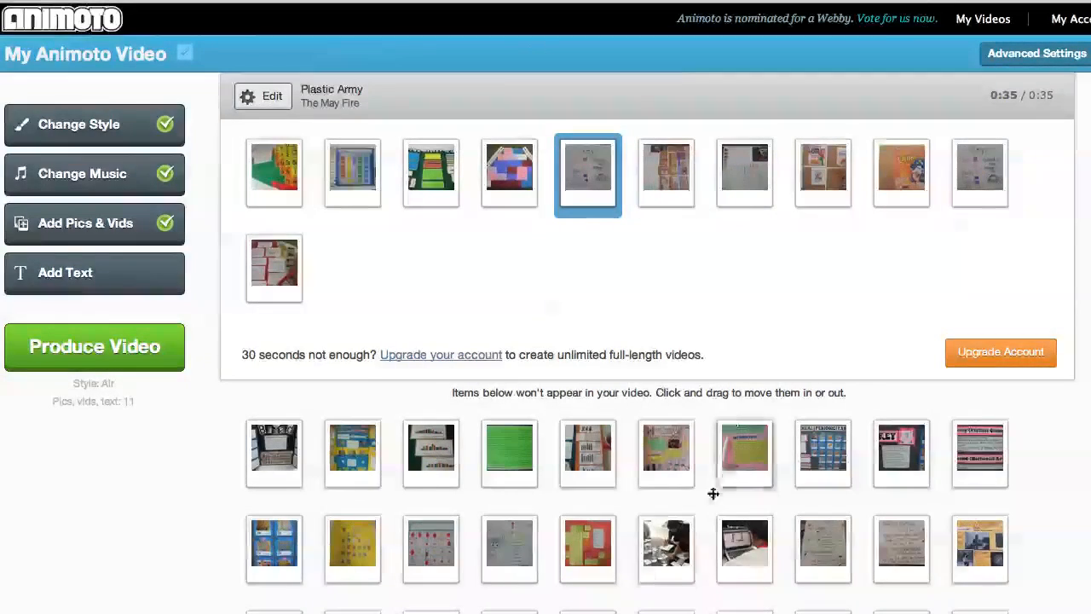
{"action": "mouse_move", "coordinate": [674, 583]}
{"action": "left_mouse_down"}
{"action": "mouse_move", "coordinate": [585, 231]}
{"action": "mouse_move", "coordinate": [634, 188]}
{"action": "mouse_move", "coordinate": [656, 573]}
{"action": "left_mouse_up"}
{"action": "left_click_drag", "start_coordinate": [658, 403], "coordinate": [663, 375]}
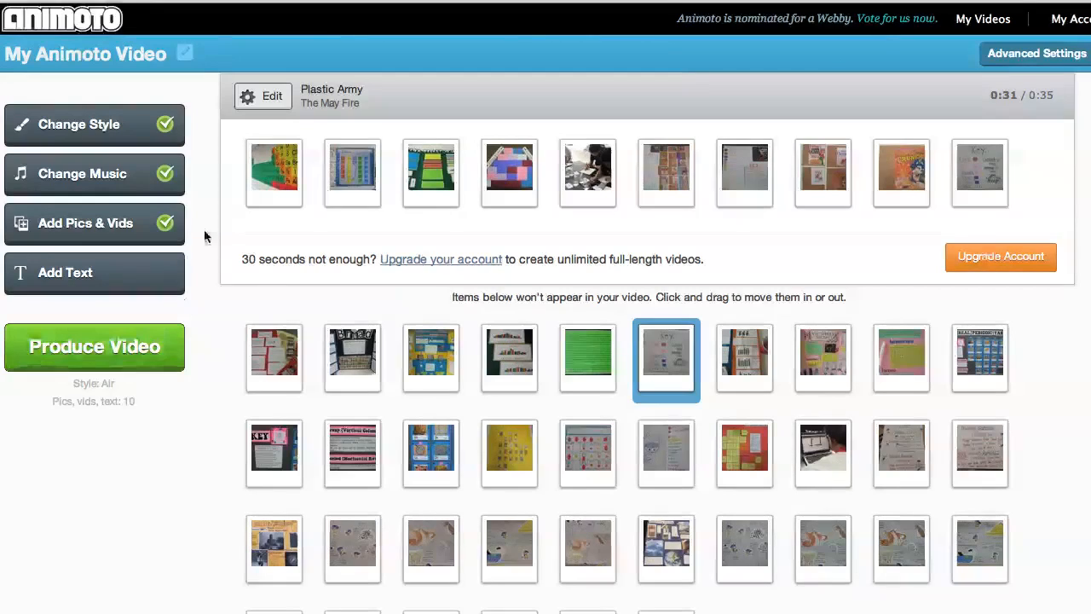
- Add a text slide with the header "Chemistry" to the video
{"action": "left_click", "coordinate": [109, 280]}
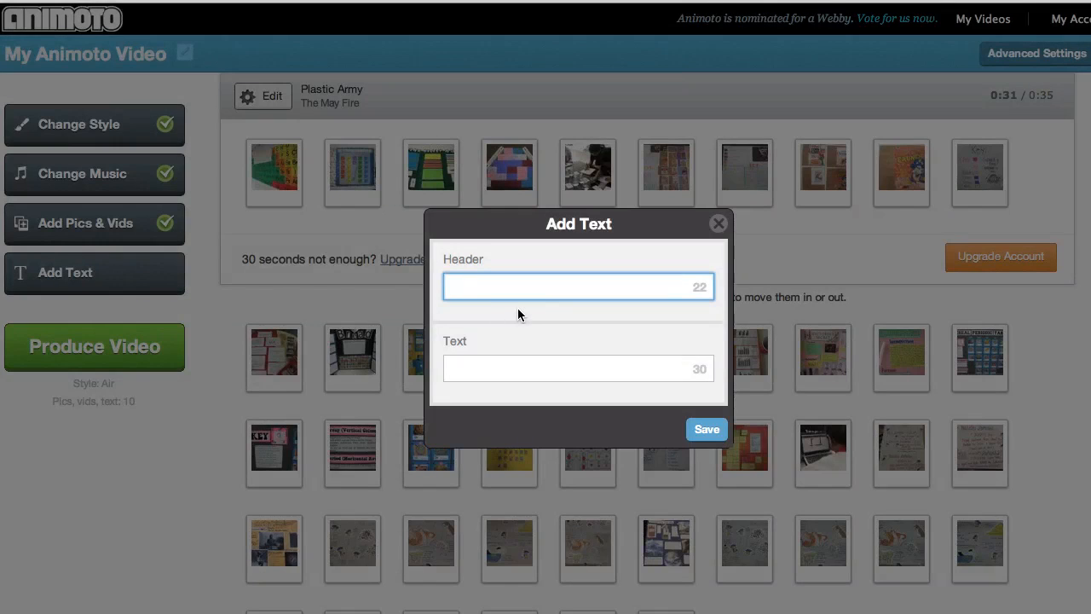
{"action": "type", "text": "Chemistry"}
{"action": "left_click", "coordinate": [703, 430]}
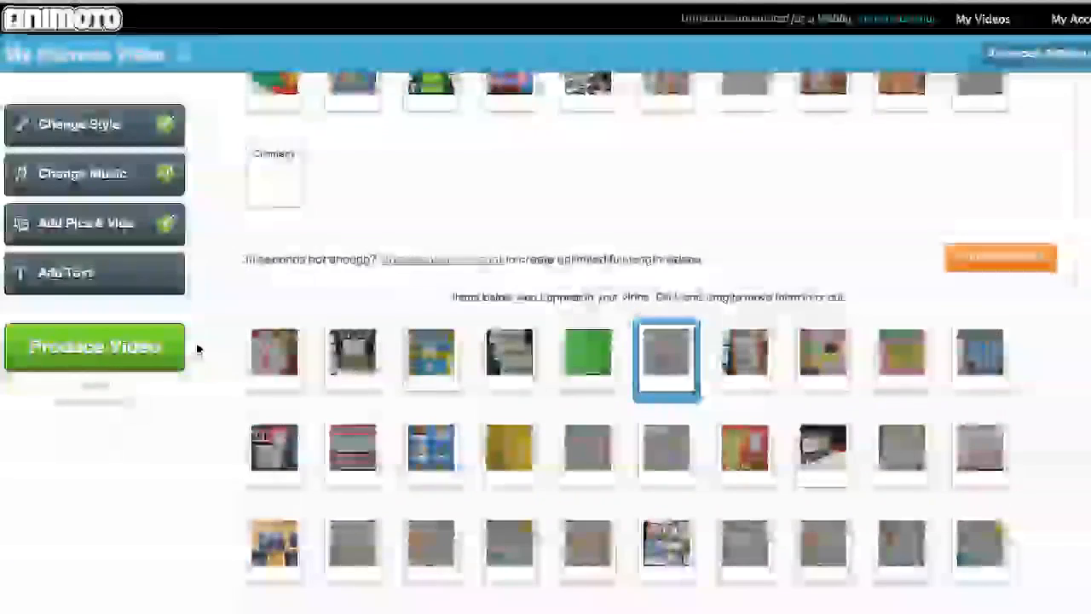
- Produce the video and play the finished result
{"action": "left_click", "coordinate": [132, 346]}
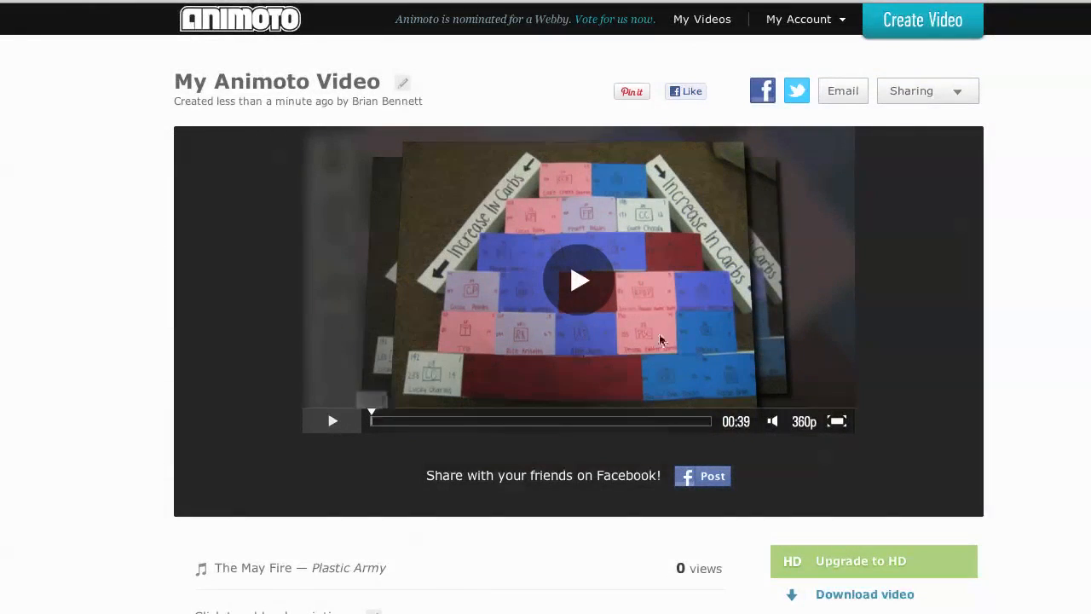
{"action": "left_click", "coordinate": [578, 281]}
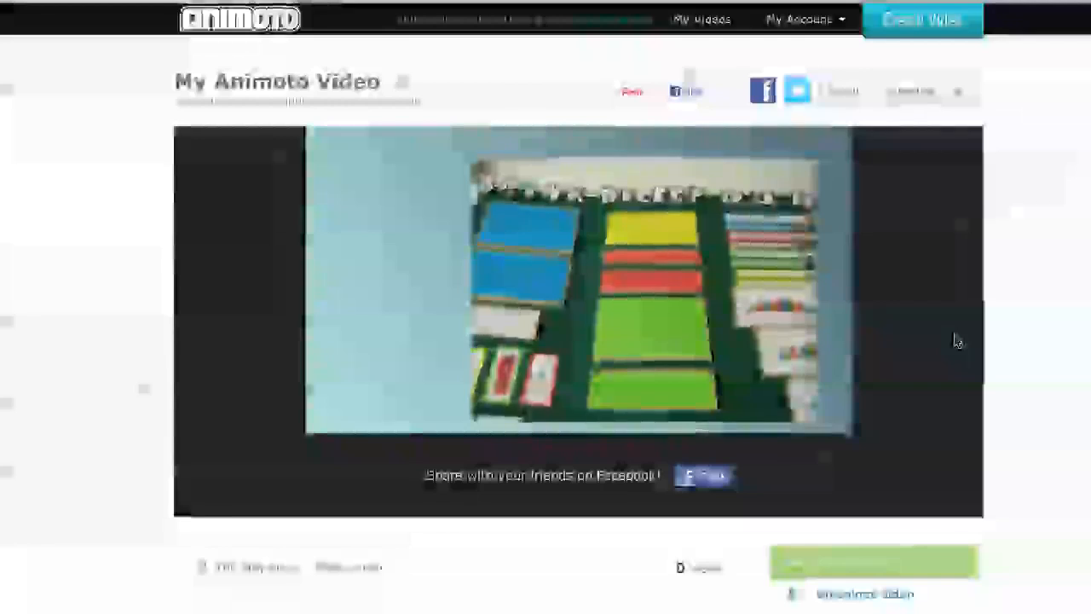
{"action": "mouse_move", "coordinate": [565, 410]}
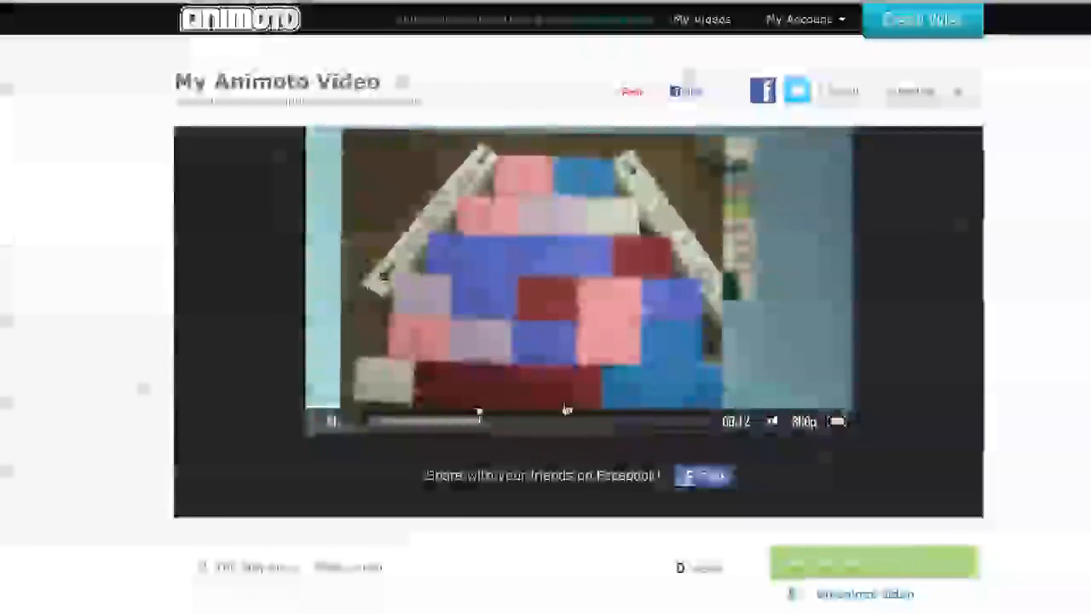